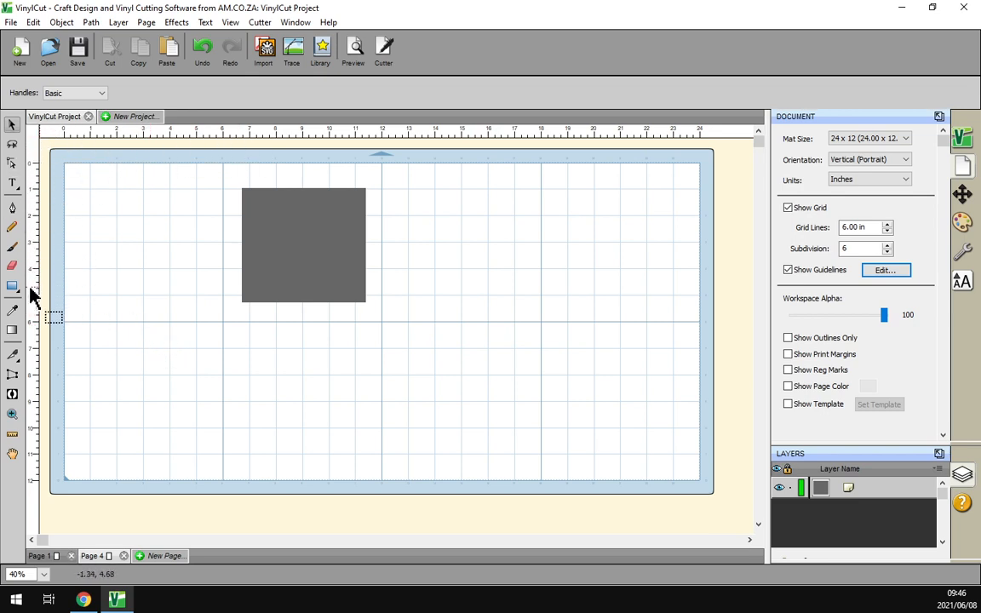
- Drag a vertical guideline from the left ruler to about 5.6 inches, beside the grey square
{"action": "left_click_drag", "start_coordinate": [30, 268], "coordinate": [209, 324]}
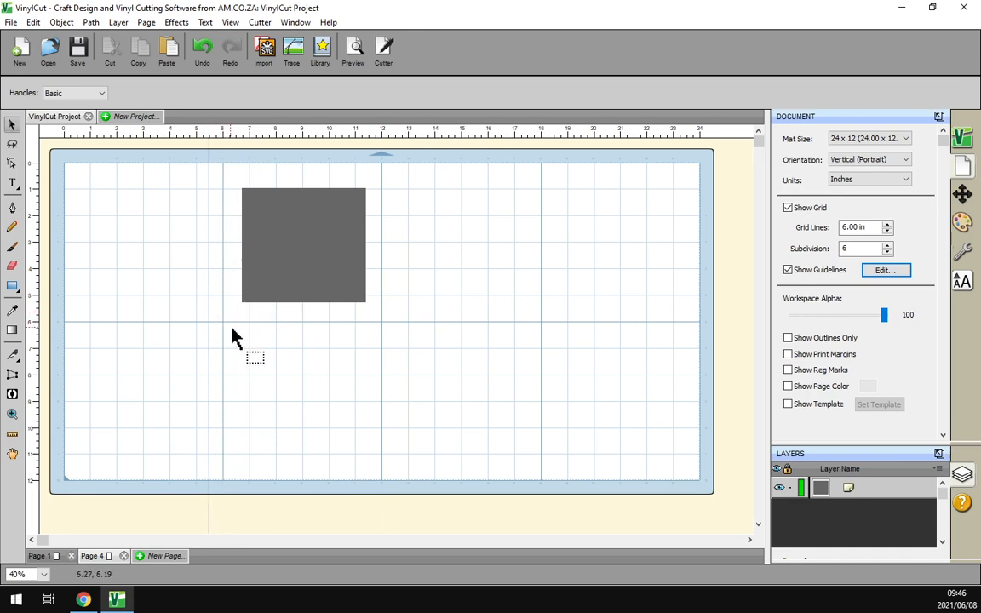
- Turn off the mat grid and add a horizontal guideline at about 9 inches, below the square
{"action": "left_click", "coordinate": [230, 23]}
{"action": "left_click", "coordinate": [282, 159]}
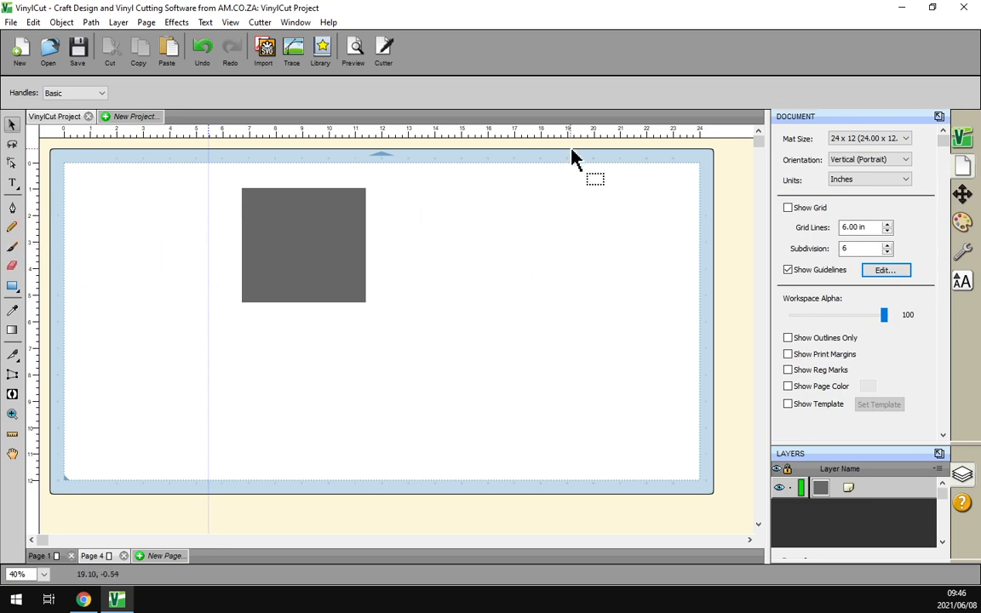
{"action": "left_click_drag", "start_coordinate": [548, 137], "coordinate": [534, 405]}
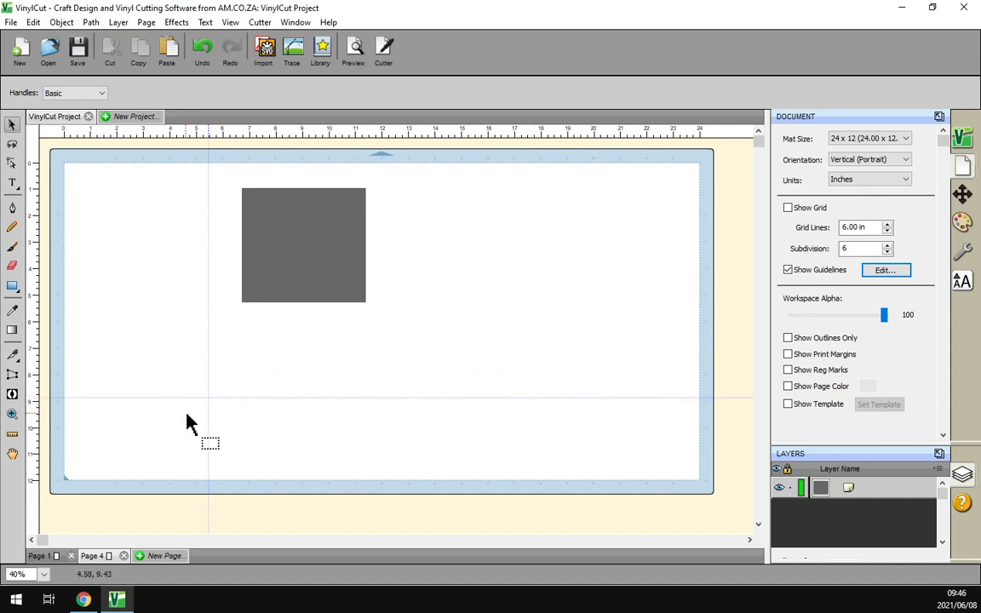
{"action": "key", "text": "super+plus"}
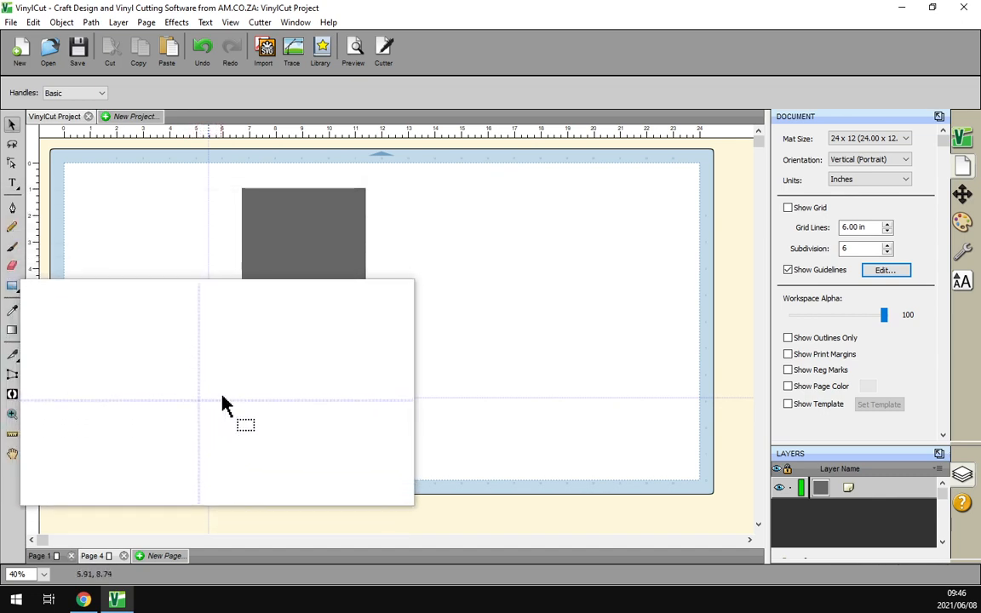
{"action": "key", "text": "super+Escape"}
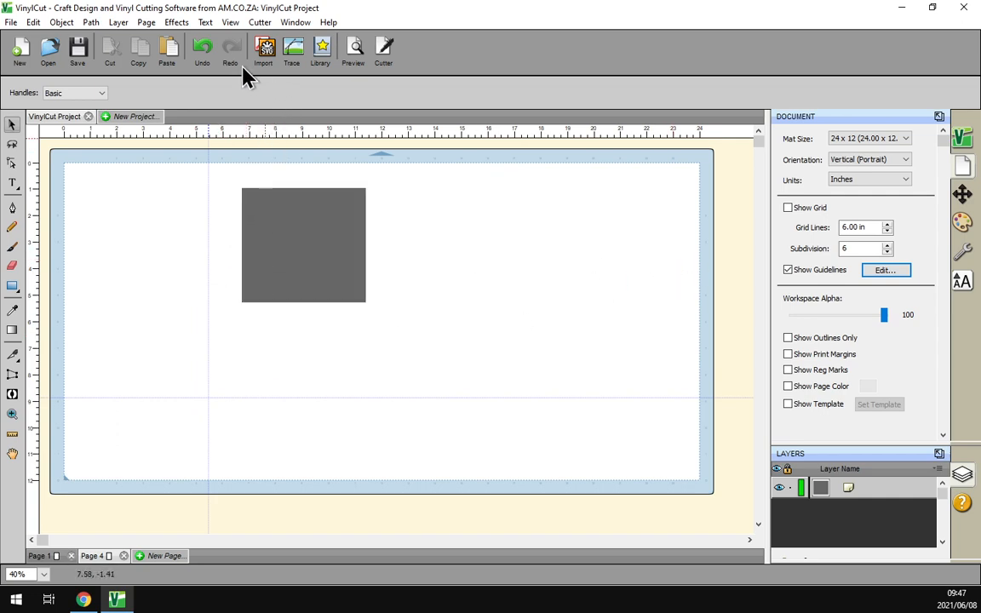
- Open View > Guidelines > Edit Guidelines to list the 17.66, 8.87 horizontal and 5.45, 5.71 vertical guides
{"action": "left_click", "coordinate": [230, 23]}
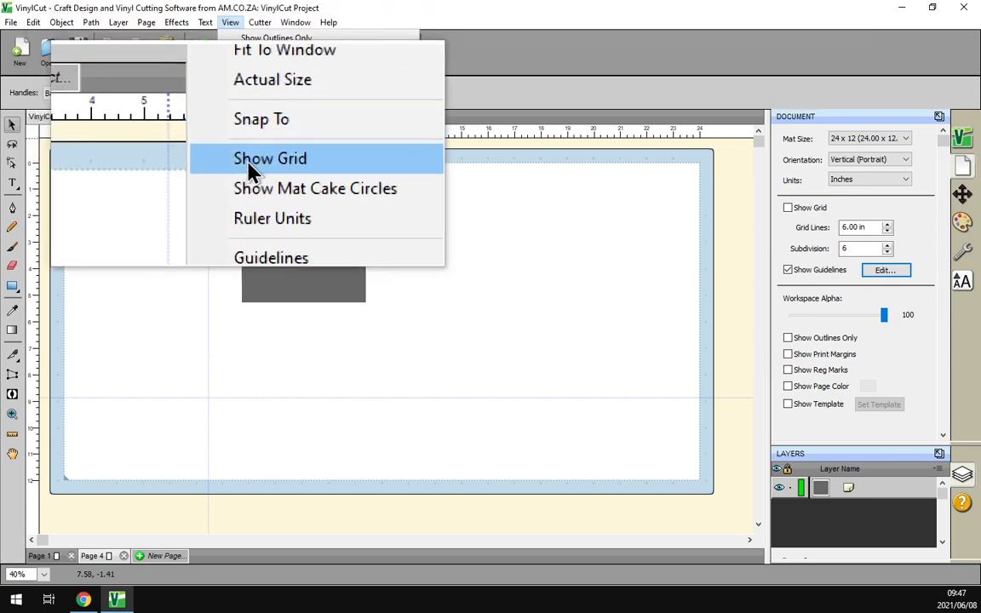
{"action": "mouse_move", "coordinate": [318, 208]}
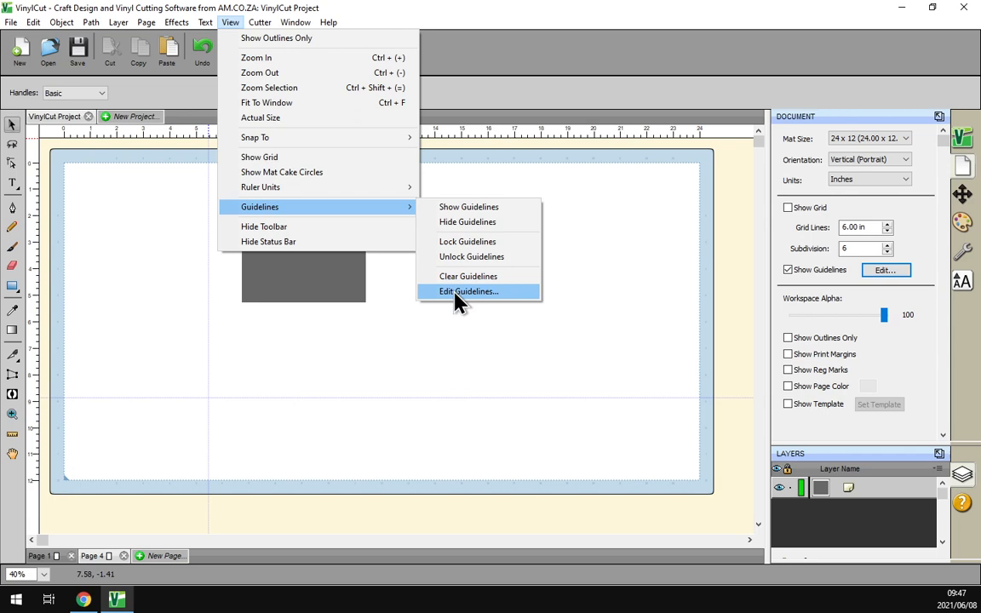
{"action": "left_click", "coordinate": [457, 300]}
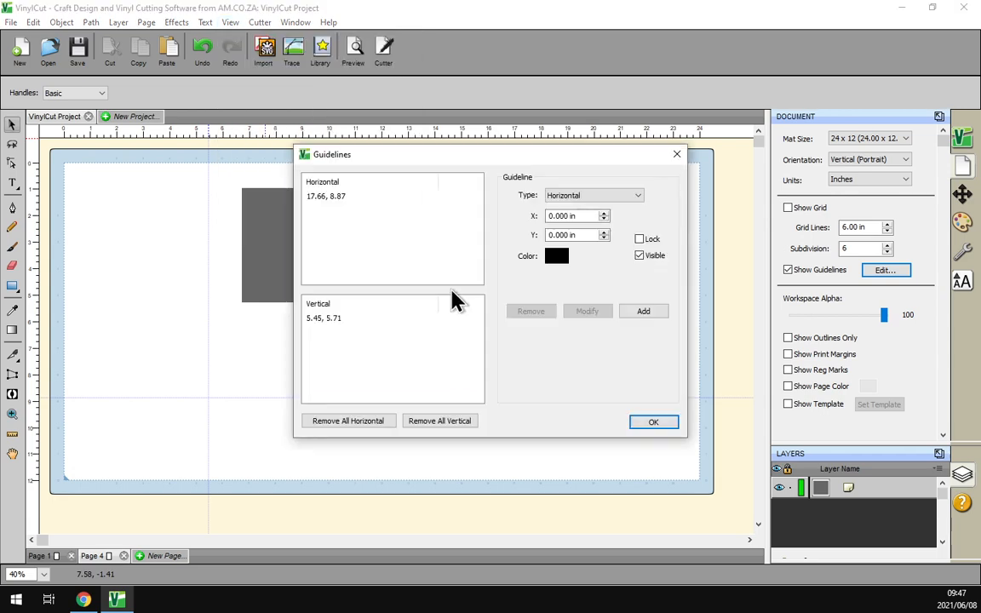
- Recolour the 5.45, 5.71 vertical guideline from blue to red and apply the change with Modify
{"action": "left_click_drag", "start_coordinate": [516, 164], "coordinate": [556, 155]}
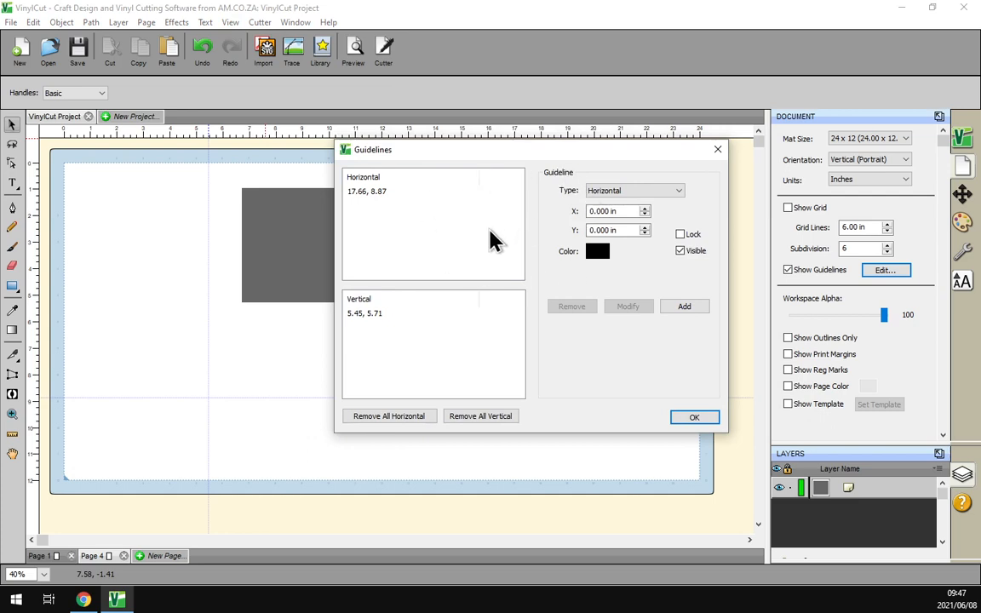
{"action": "left_click", "coordinate": [376, 315]}
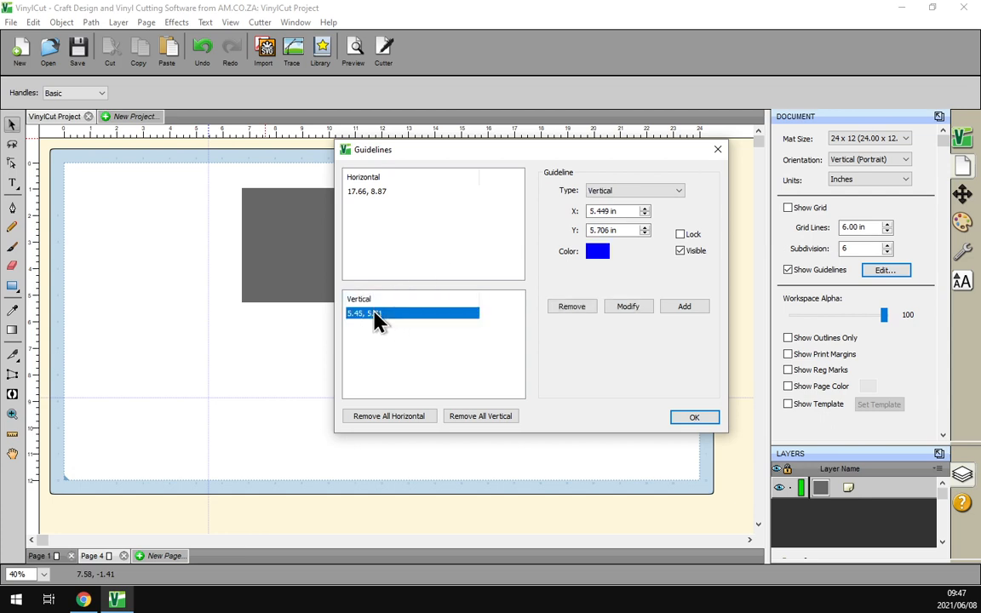
{"action": "left_click", "coordinate": [599, 254]}
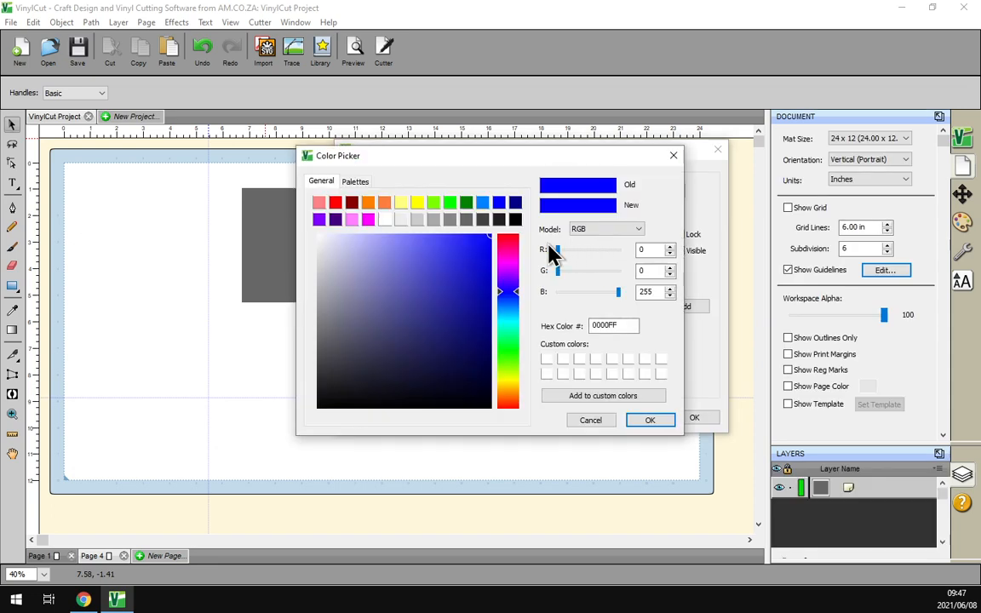
{"action": "left_click", "coordinate": [337, 204]}
{"action": "left_click", "coordinate": [654, 419]}
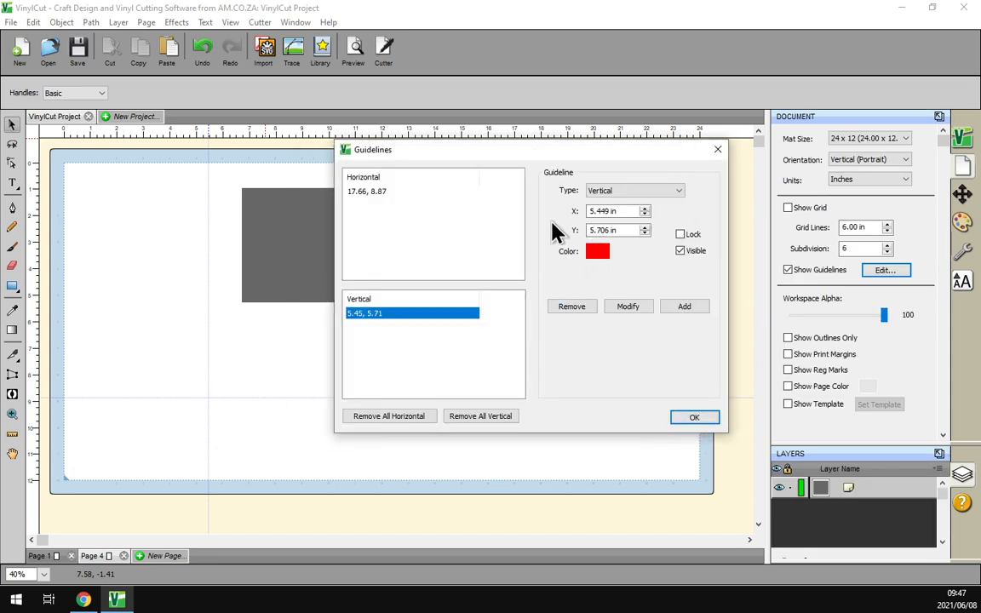
{"action": "left_click_drag", "start_coordinate": [516, 158], "coordinate": [603, 153]}
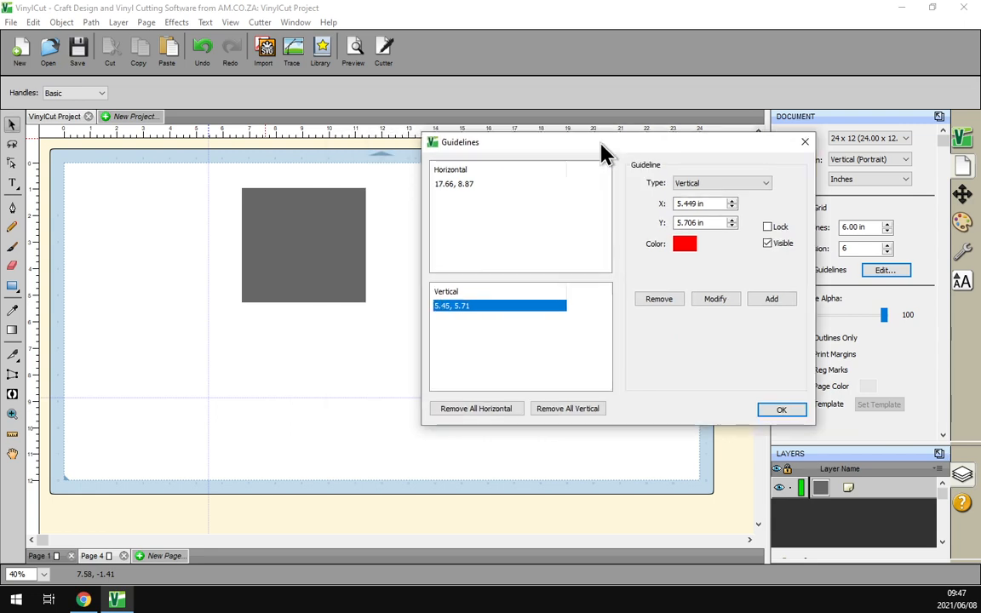
{"action": "left_click", "coordinate": [703, 303]}
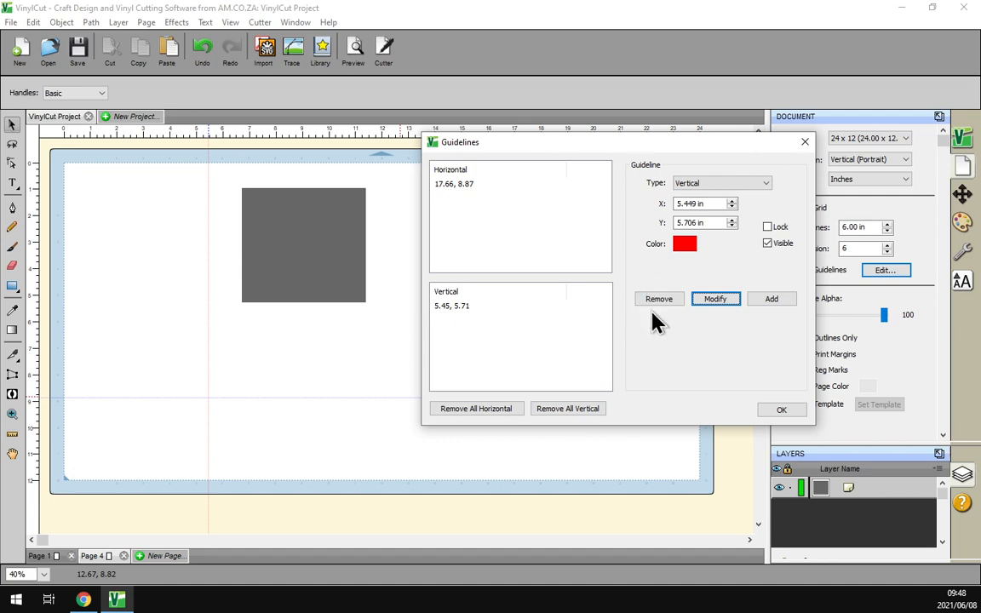
- Add a new green vertical guideline at X 10 in, Y 10 in from the Guidelines dialog
{"action": "left_click", "coordinate": [731, 189]}
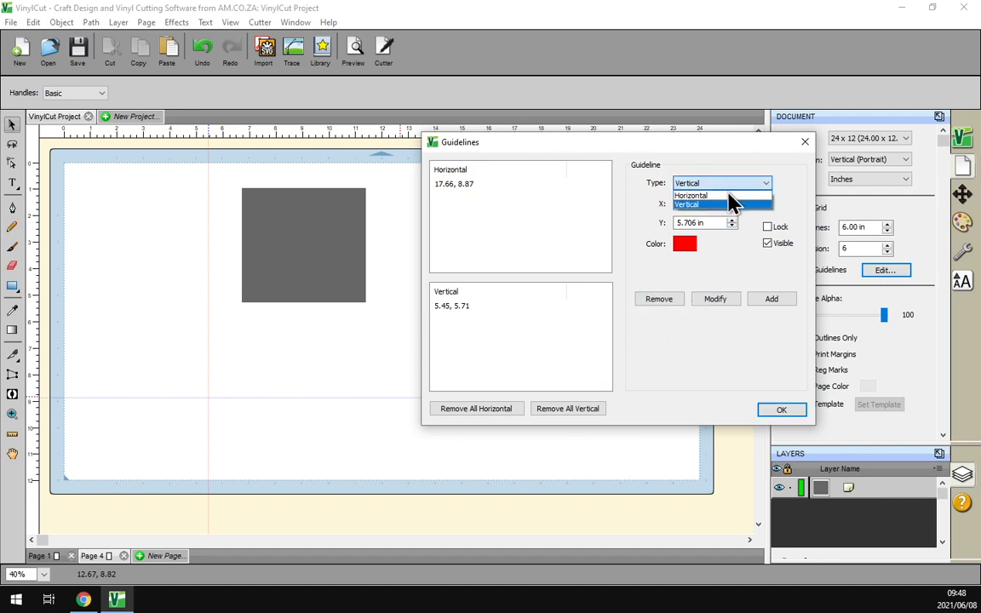
{"action": "left_click", "coordinate": [731, 204]}
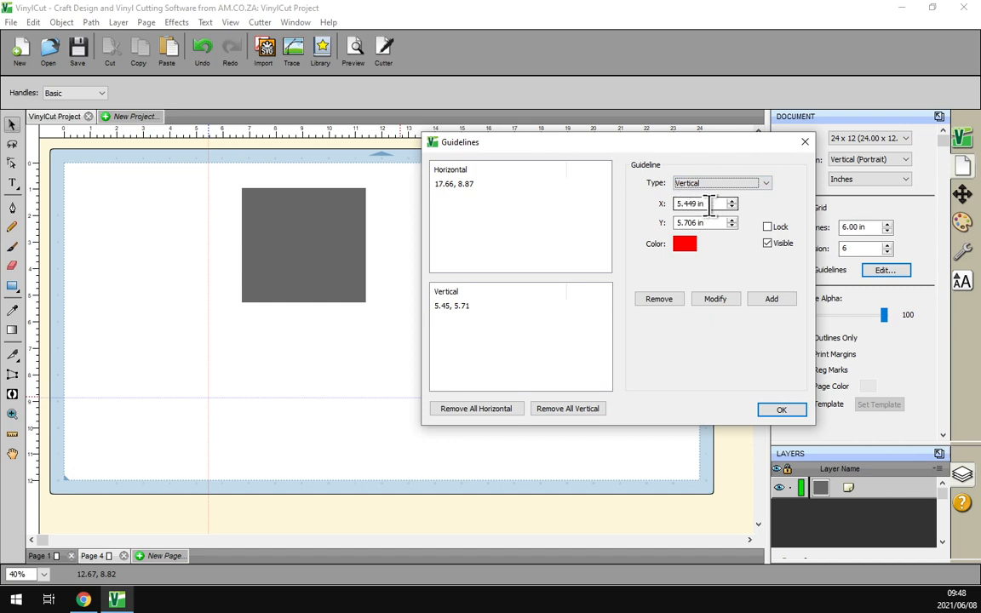
{"action": "left_click_drag", "start_coordinate": [674, 204], "coordinate": [717, 205]}
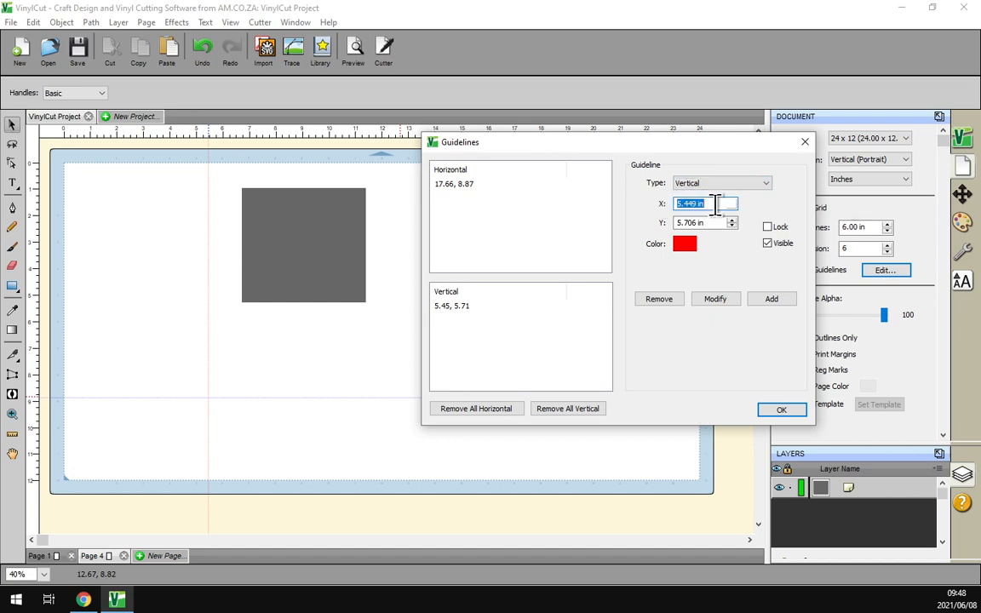
{"action": "type", "text": "10"}
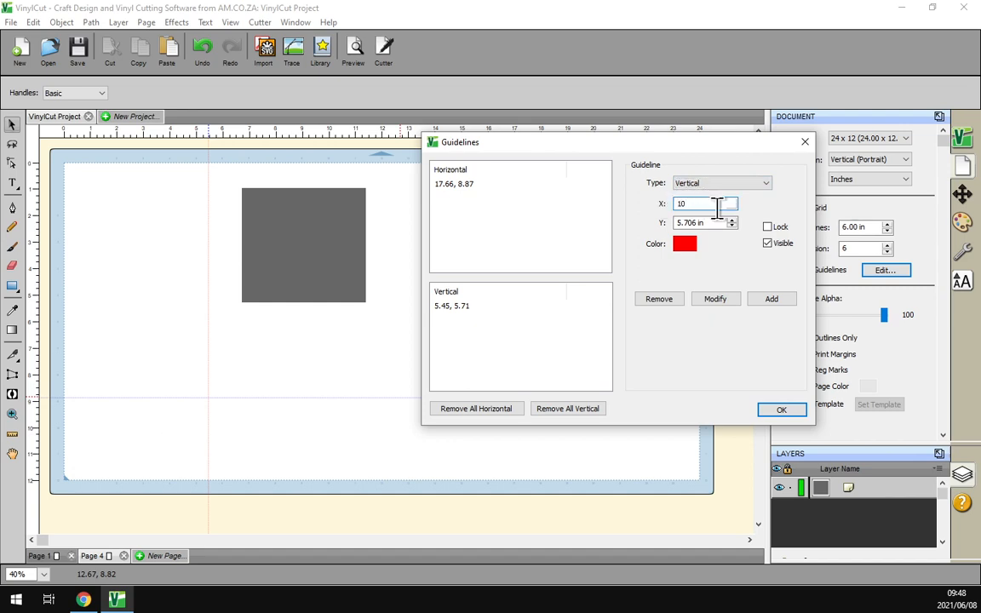
{"action": "left_click_drag", "start_coordinate": [678, 224], "coordinate": [721, 225]}
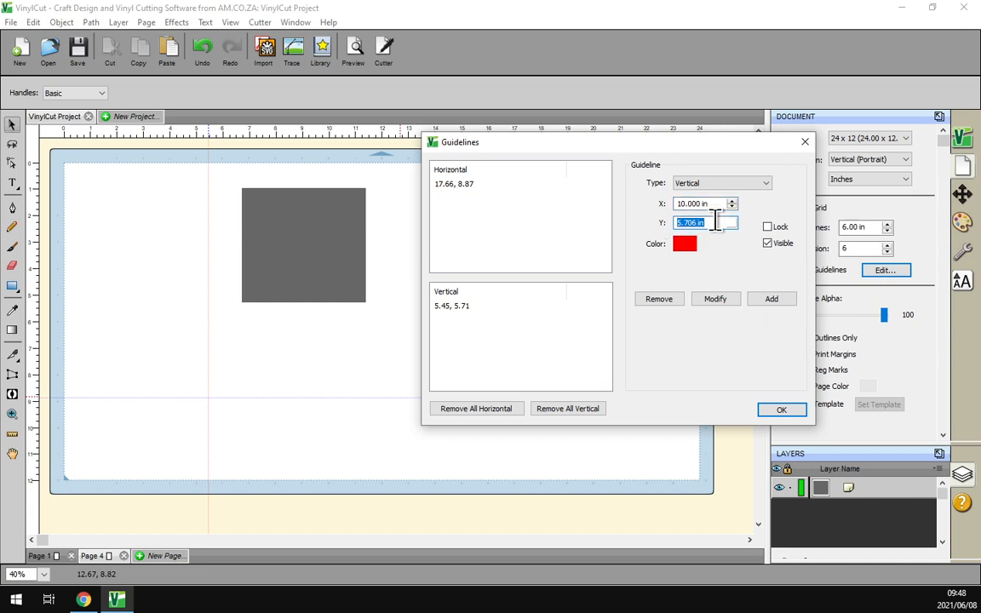
{"action": "type", "text": "10"}
{"action": "left_click", "coordinate": [687, 247]}
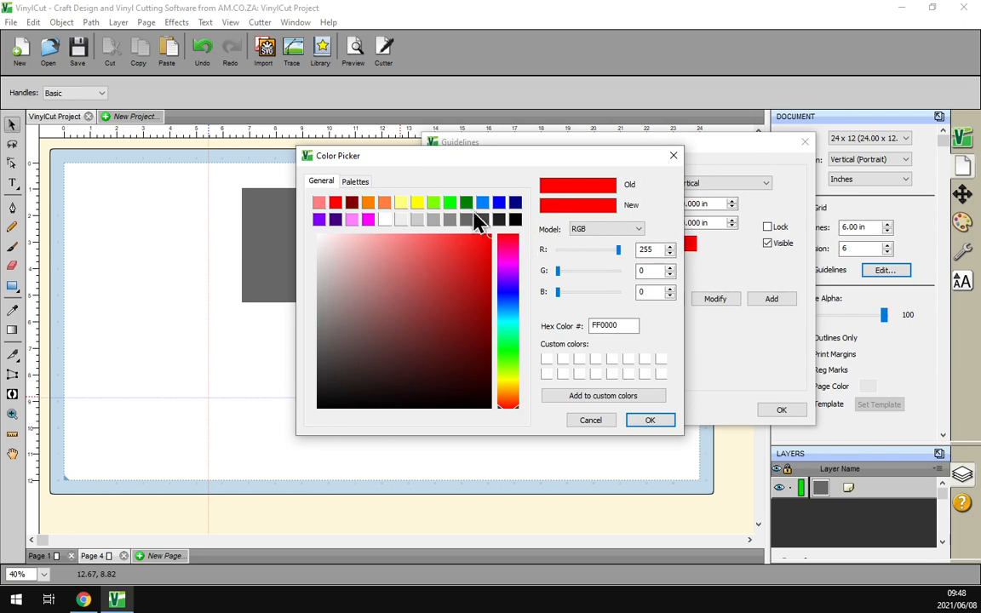
{"action": "left_click", "coordinate": [452, 203]}
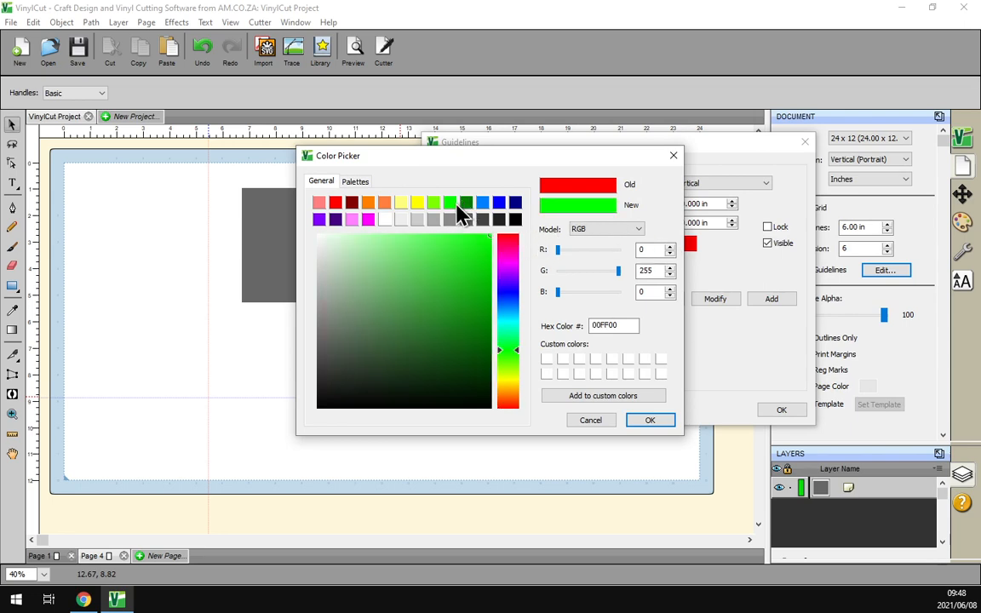
{"action": "left_click", "coordinate": [649, 422]}
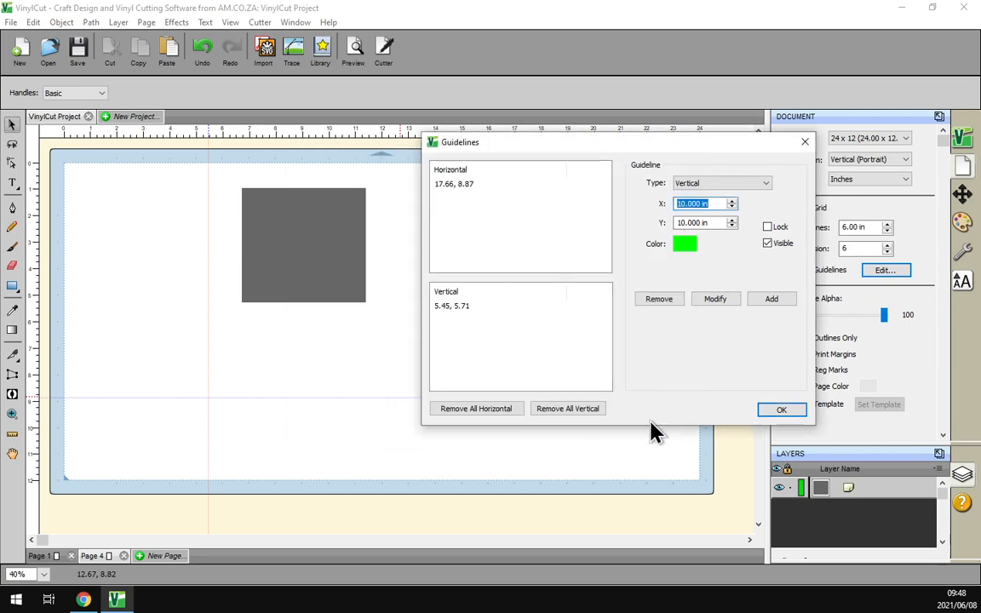
{"action": "left_click", "coordinate": [765, 305]}
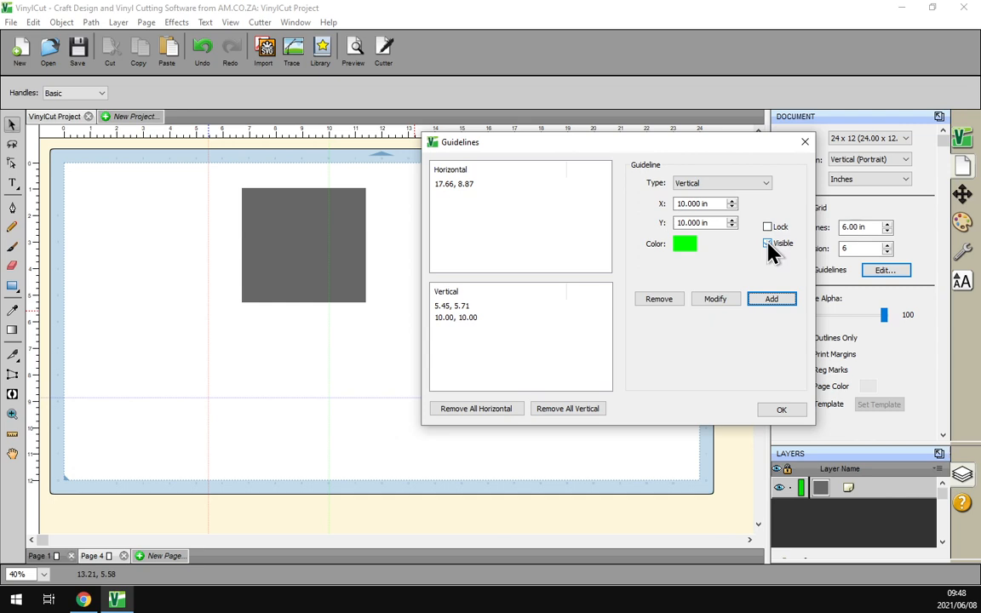
- Remove the green 10.00, 10.00 vertical guideline and close the Guidelines dialog with OK
{"action": "left_click", "coordinate": [460, 309]}
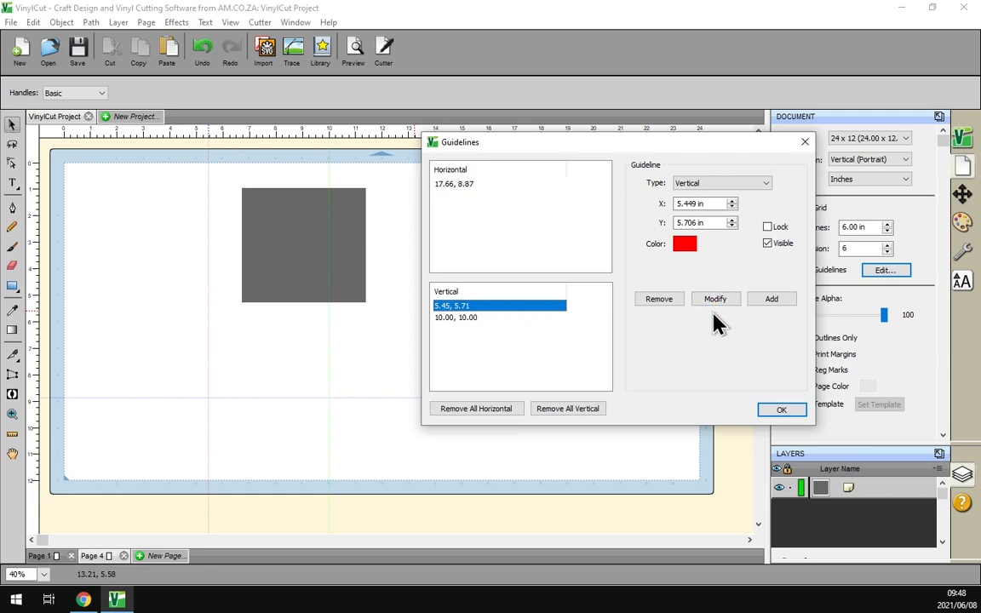
{"action": "left_click", "coordinate": [475, 319]}
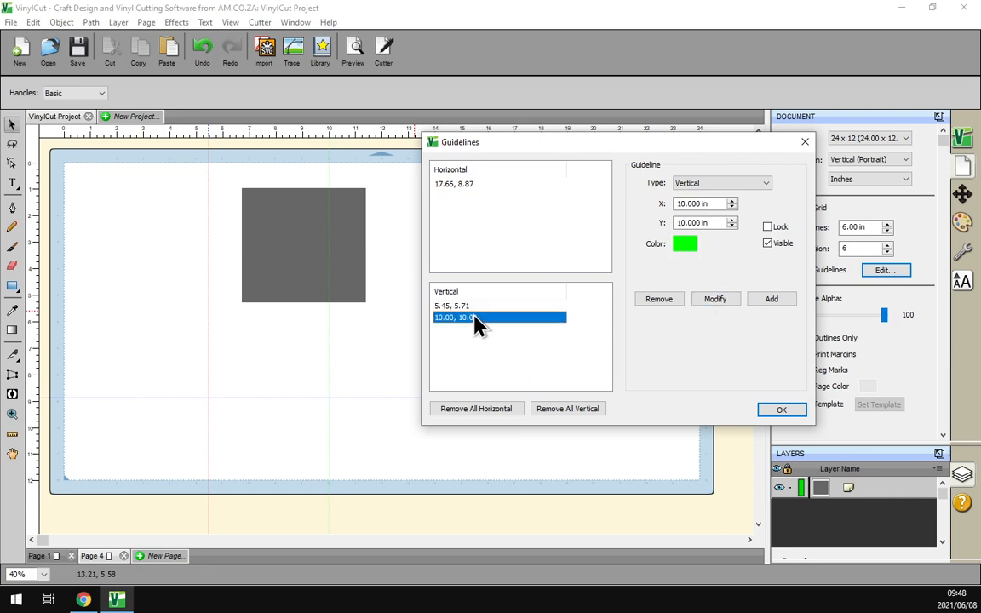
{"action": "left_click", "coordinate": [657, 302]}
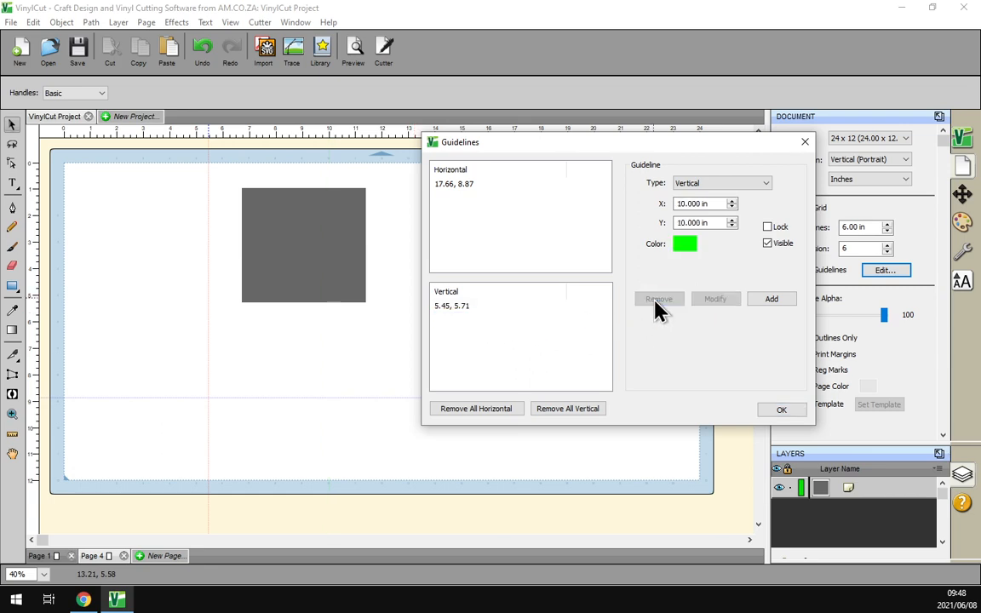
{"action": "left_click", "coordinate": [473, 185]}
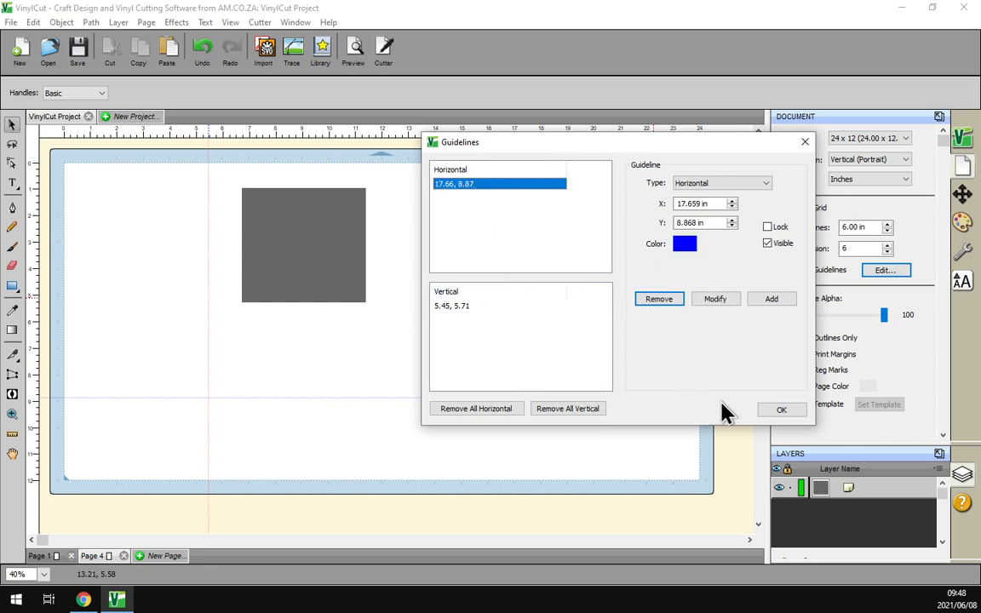
{"action": "left_click", "coordinate": [780, 412]}
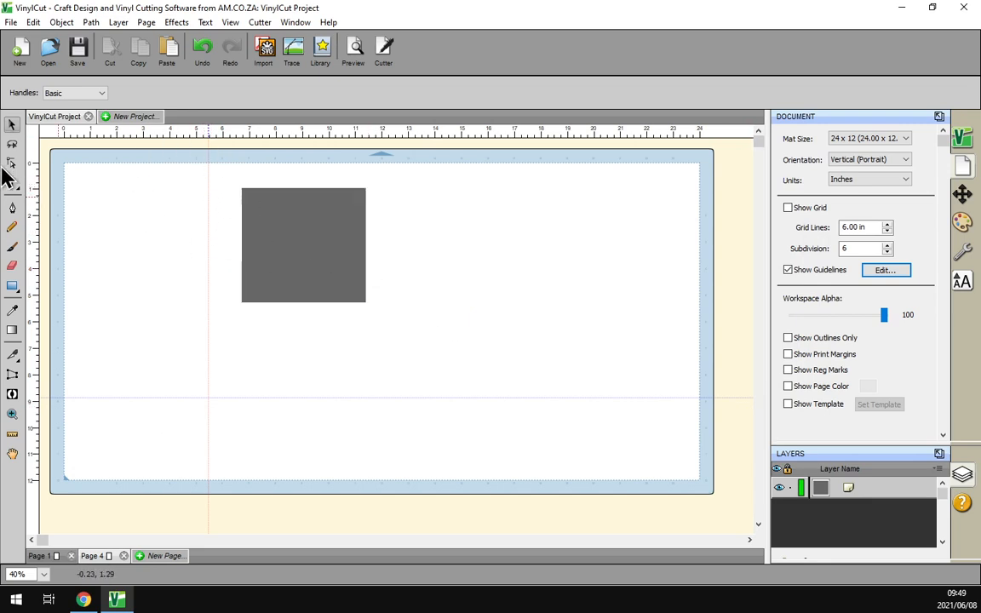
- Enable View > Snap To > Guidelines
{"action": "left_click", "coordinate": [269, 219]}
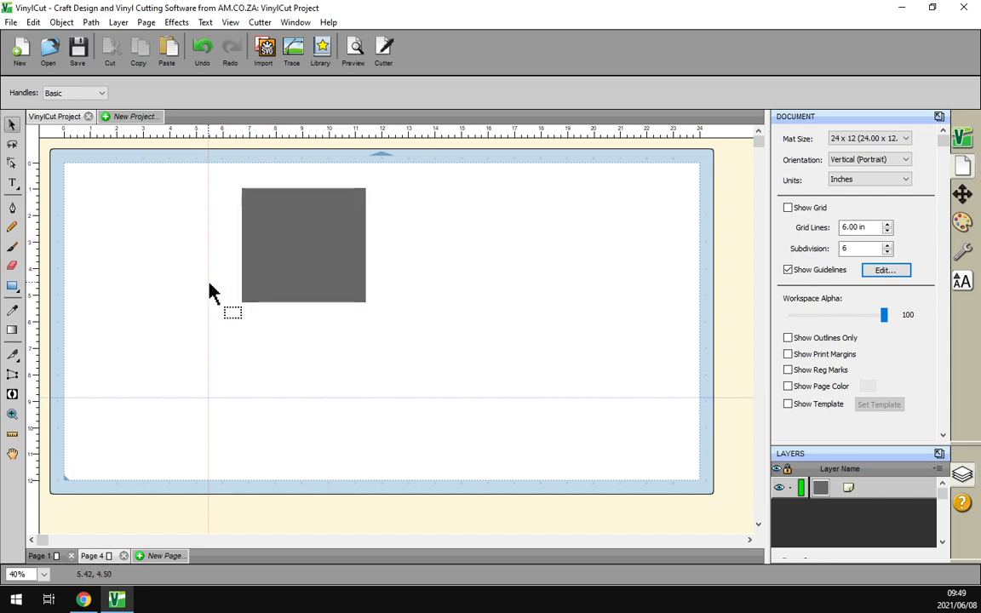
{"action": "left_click", "coordinate": [237, 306]}
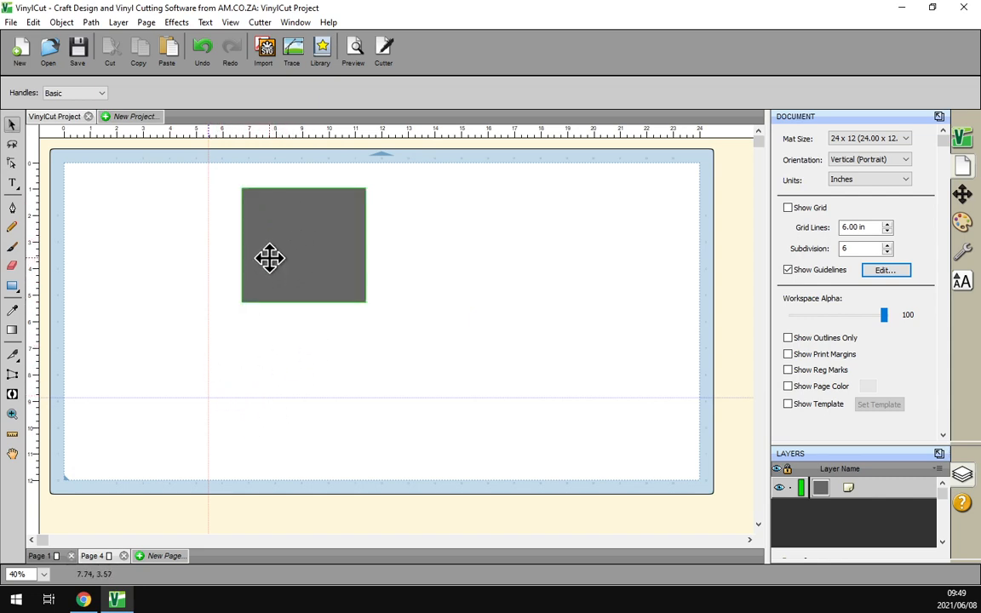
{"action": "left_click", "coordinate": [229, 23]}
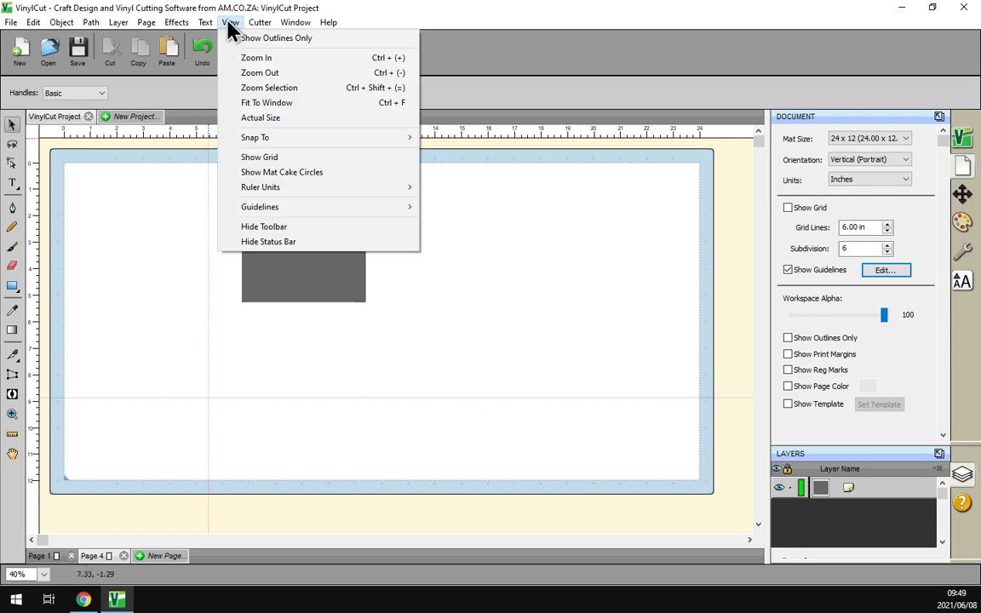
{"action": "mouse_move", "coordinate": [268, 145]}
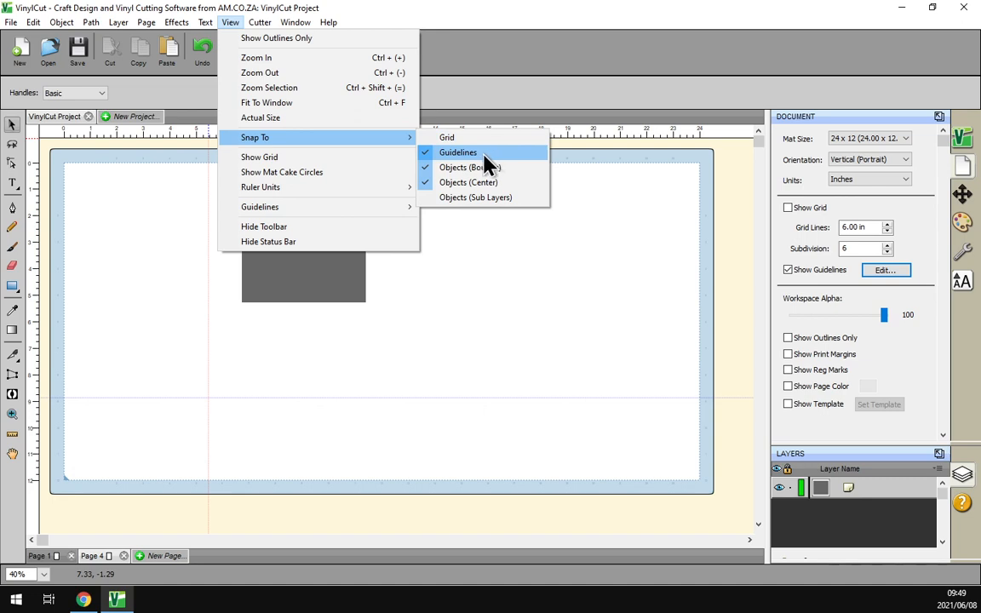
{"action": "left_click", "coordinate": [500, 61]}
- Snap the grey square's left and bottom edges onto the guides, then bring the Chrome training site forward
{"action": "left_click", "coordinate": [333, 223]}
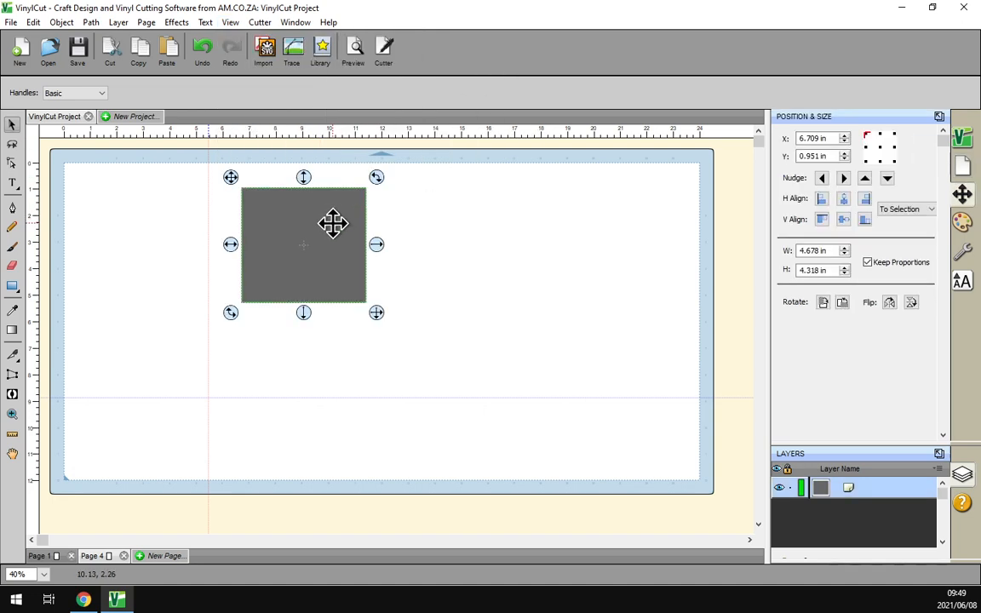
{"action": "left_click_drag", "start_coordinate": [294, 217], "coordinate": [261, 314]}
{"action": "left_click", "coordinate": [438, 292]}
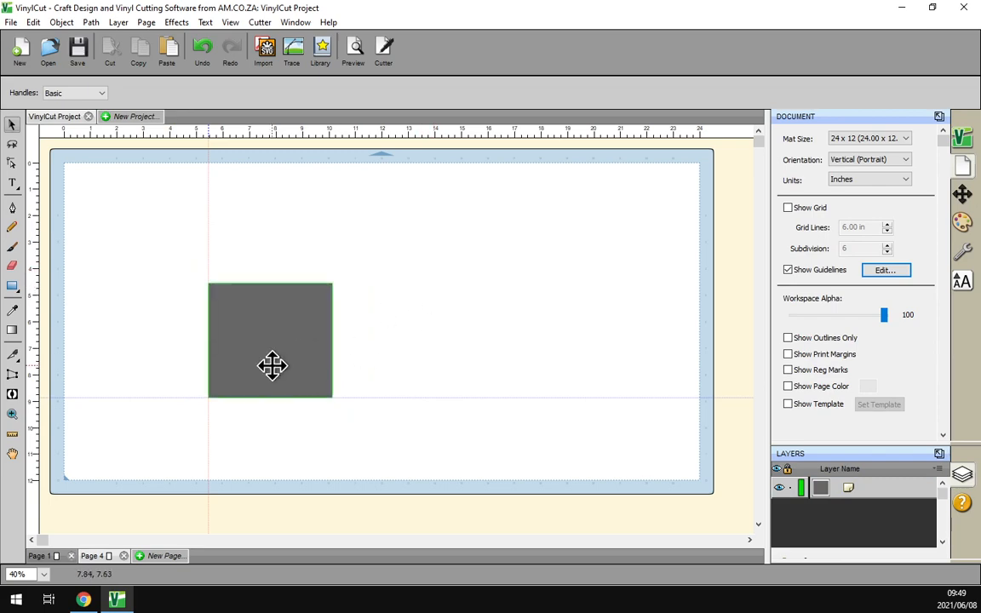
{"action": "mouse_move", "coordinate": [88, 602]}
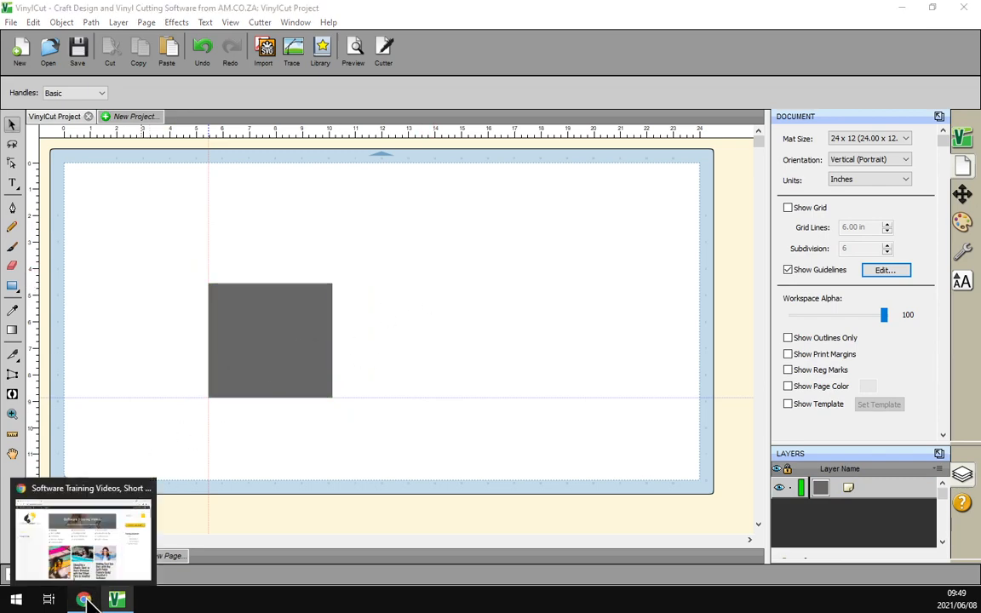
{"action": "left_click", "coordinate": [78, 536]}
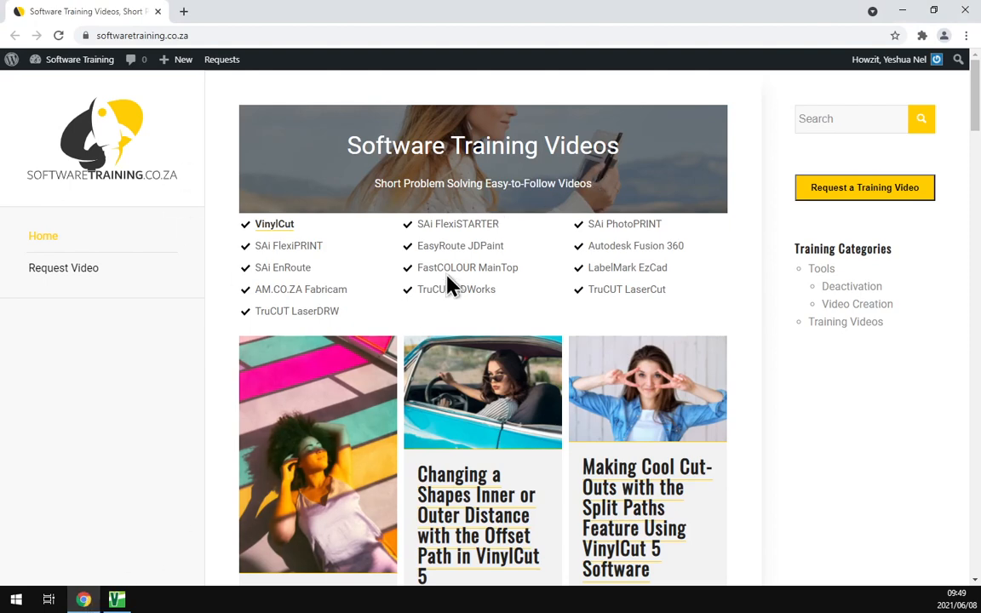